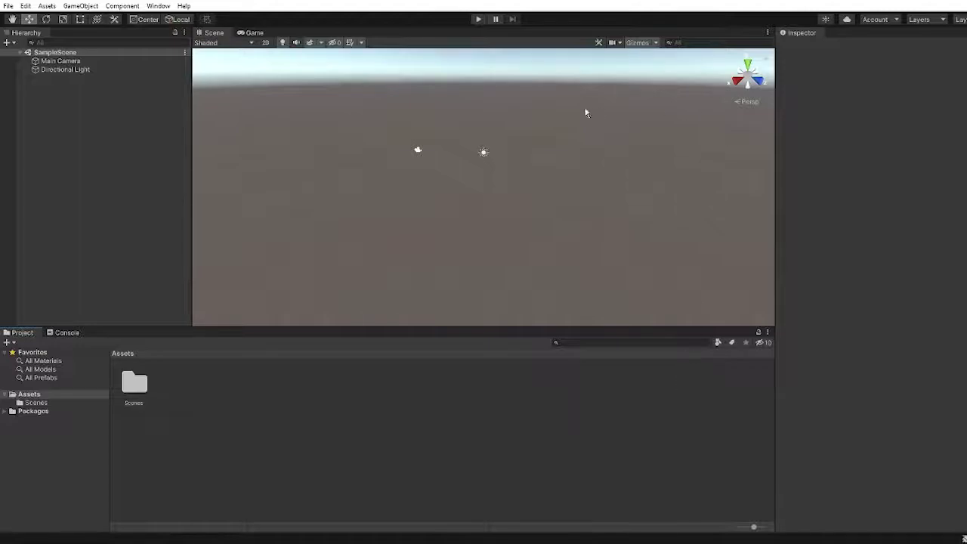
# - Add a 3D cube to the scene and name it White Cube
pyautogui.moveTo(414, 194); pyautogui.dragTo(484, 187, button='right')
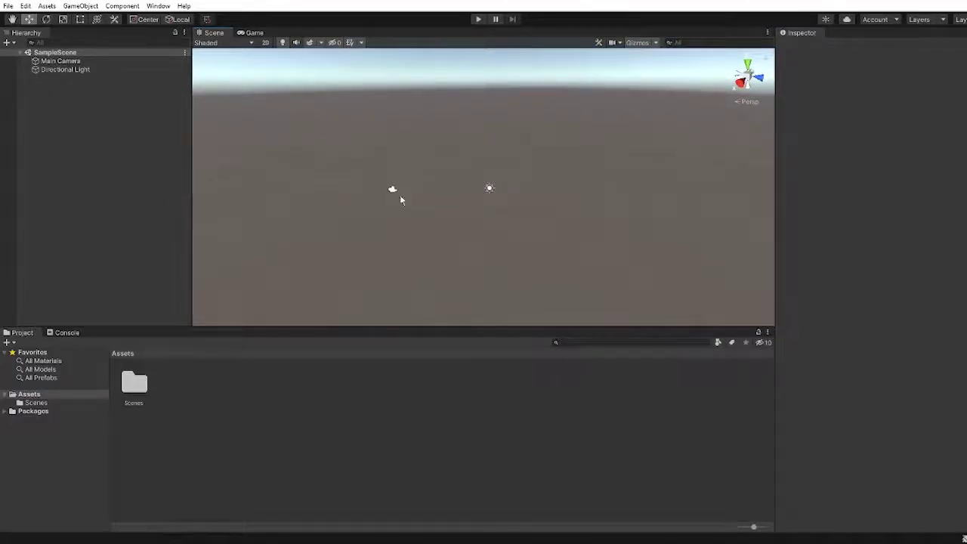
pyautogui.rightClick(149, 152)
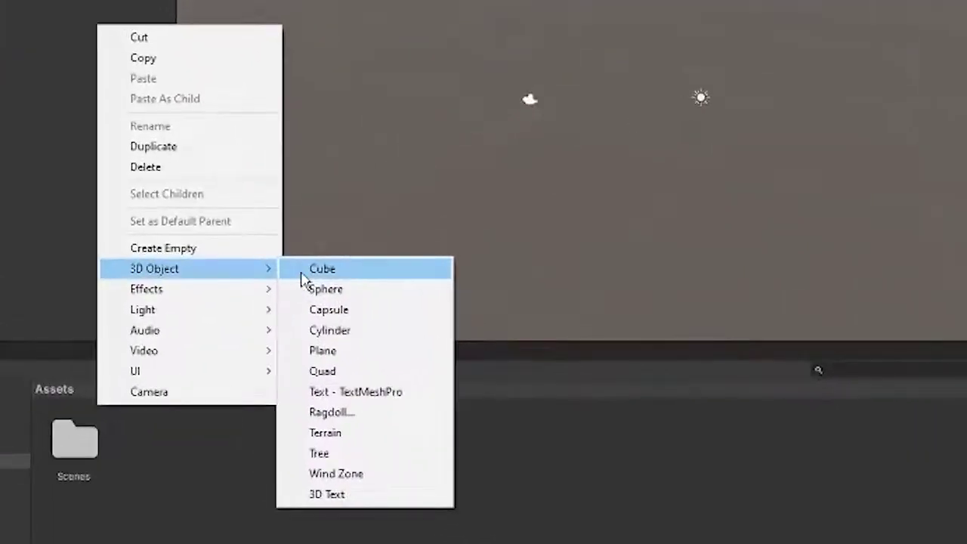
pyautogui.click(272, 284)
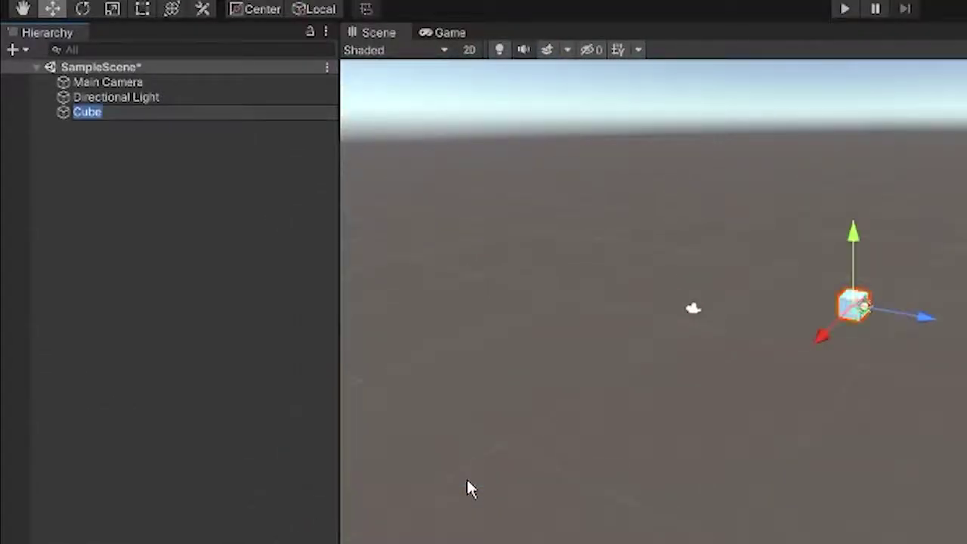
pyautogui.write('Wh')
pyautogui.write('ite xc')
pyautogui.press('BackSpace')
pyautogui.press('BackSpace')
pyautogui.write('Cube')
pyautogui.press('Return')
# - Add a second 3D cube to the scene and name it Glow Cube
pyautogui.rightClick(192, 193)
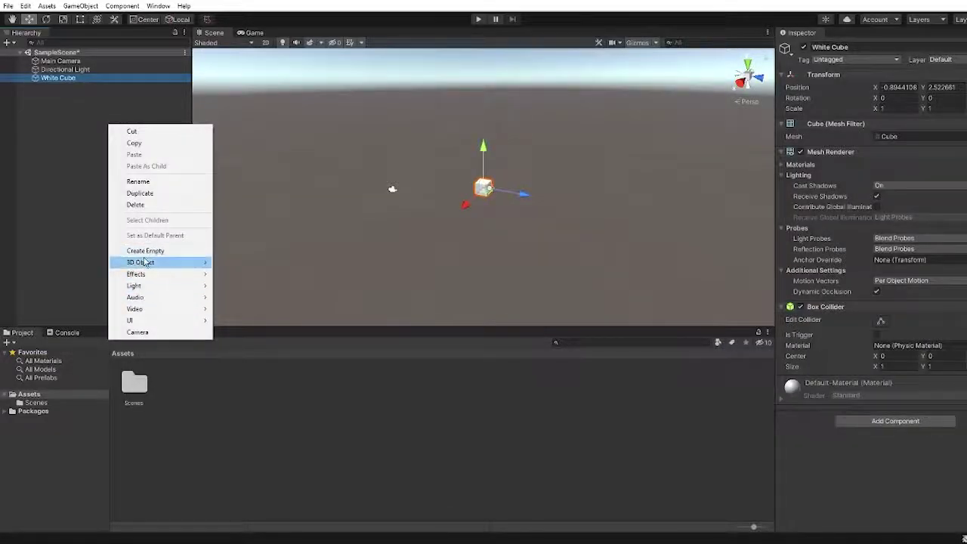
pyautogui.moveTo(145, 262)
pyautogui.click(268, 262)
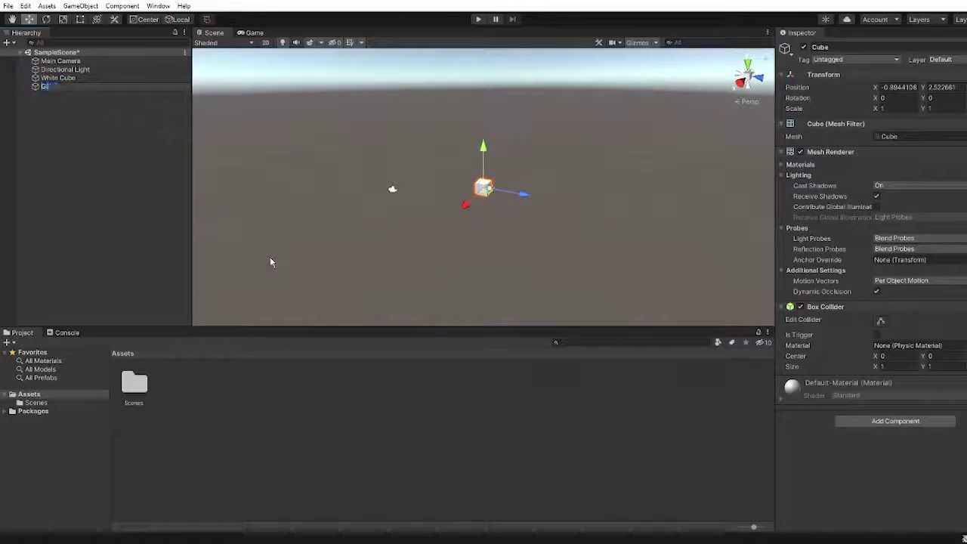
pyautogui.write('Glow Cube')
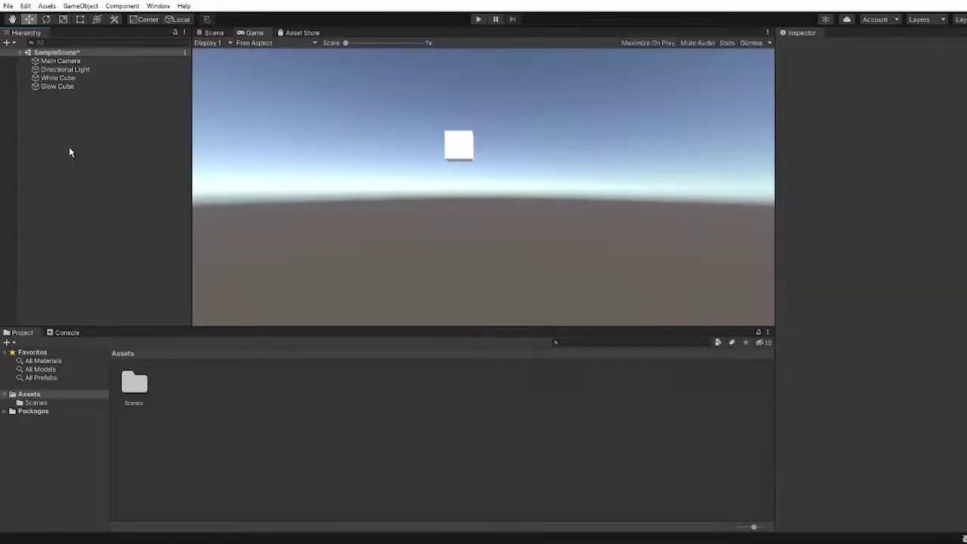
# - Install the Universal RP package from the Unity Registry
pyautogui.click(158, 6)
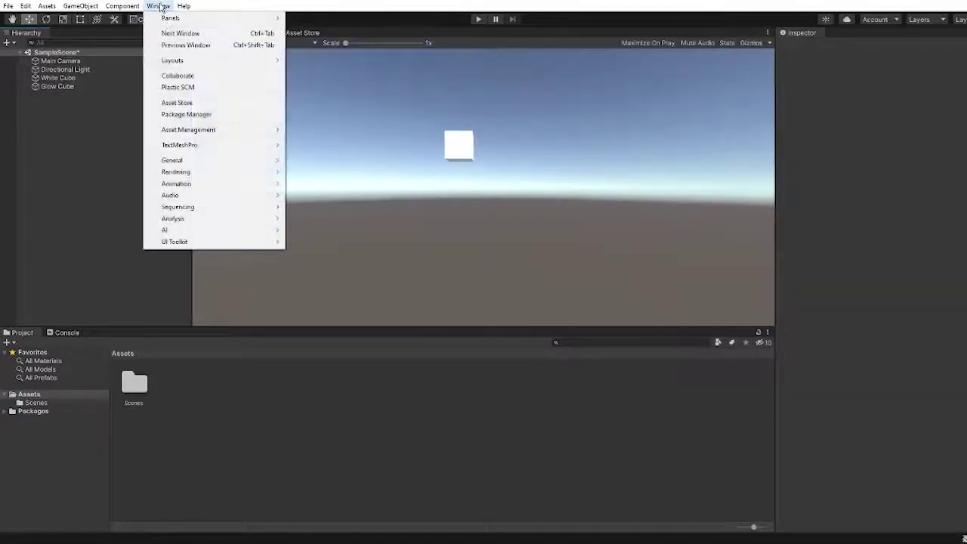
pyautogui.click(216, 114)
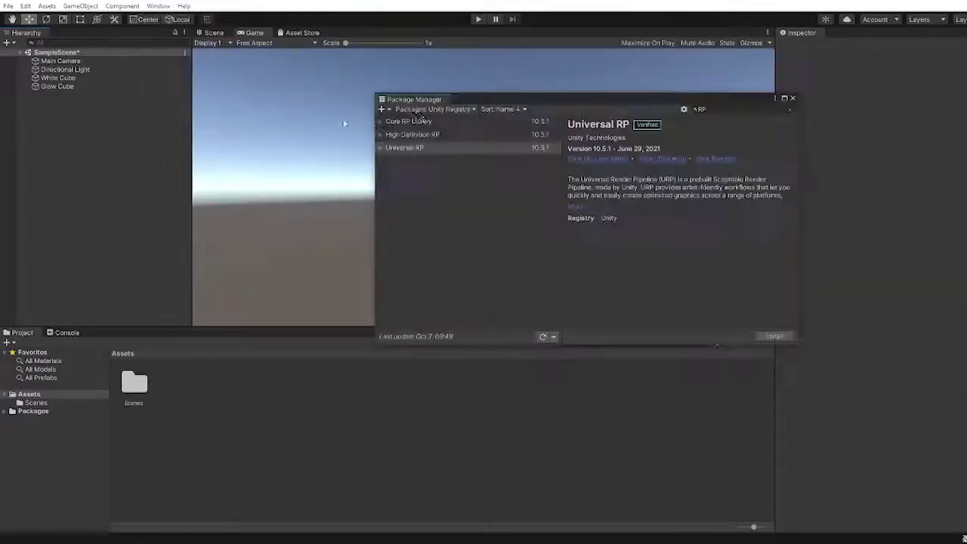
pyautogui.click(468, 109)
pyautogui.click(434, 164)
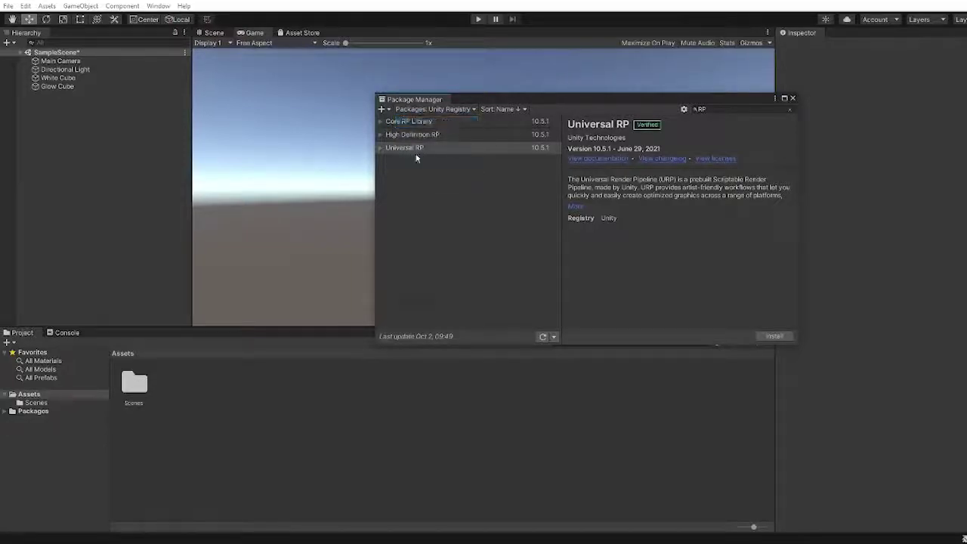
pyautogui.click(772, 336)
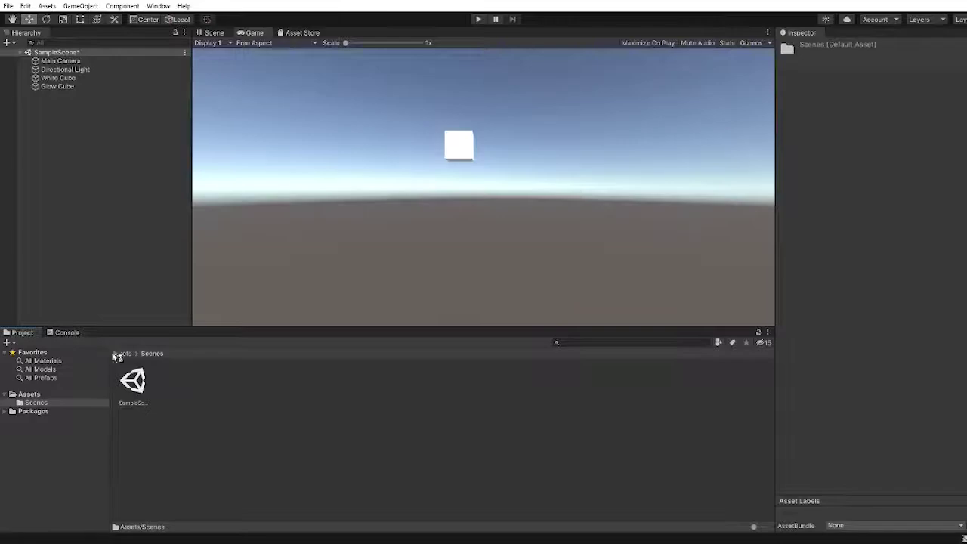
# - Create a folder named Game directly inside the project's Assets folder
pyautogui.click(119, 355)
pyautogui.rightClick(212, 409)
pyautogui.moveTo(315, 132)
pyautogui.click(414, 90)
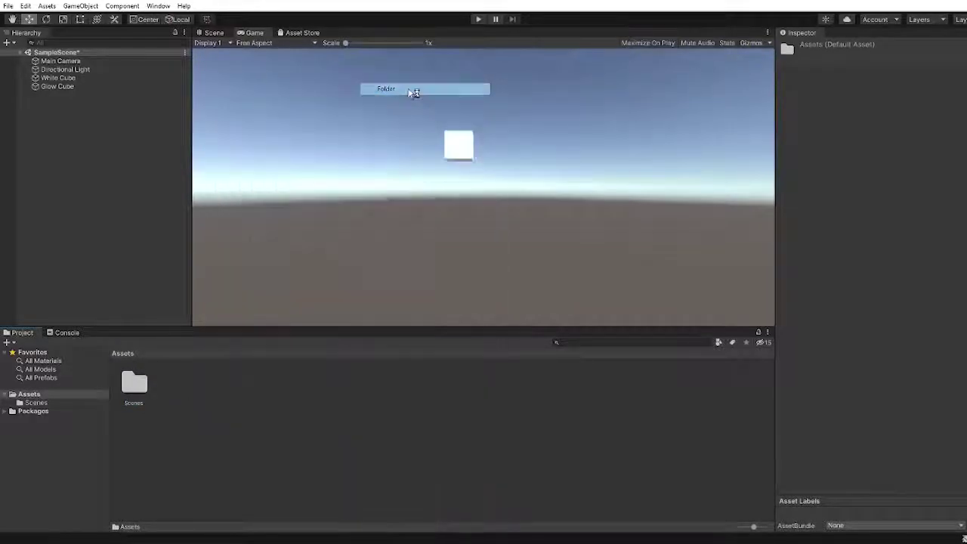
pyautogui.write('Game')
pyautogui.press('Return')
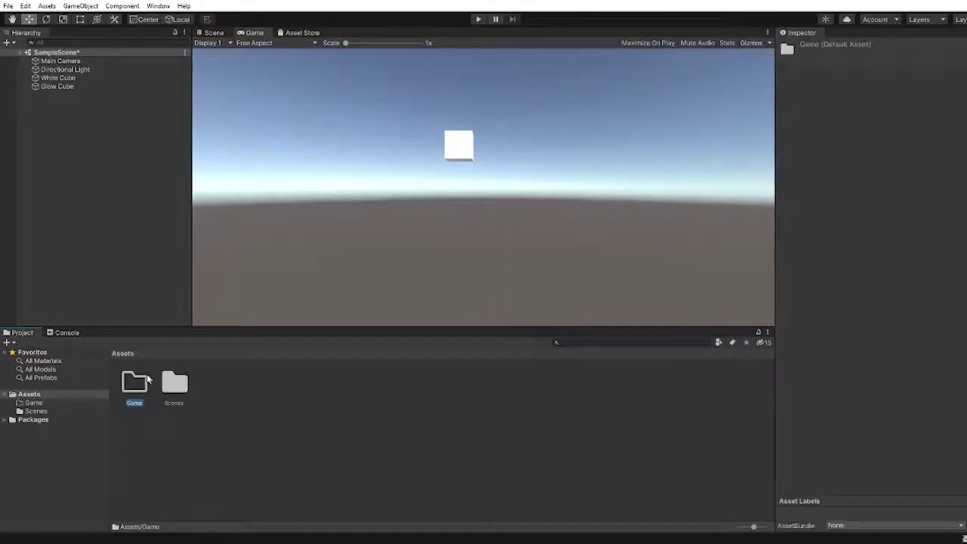
# - Create a Universal Render Pipeline asset named URP Asset in a Post Processing folder inside Game
pyautogui.doubleClick(148, 384)
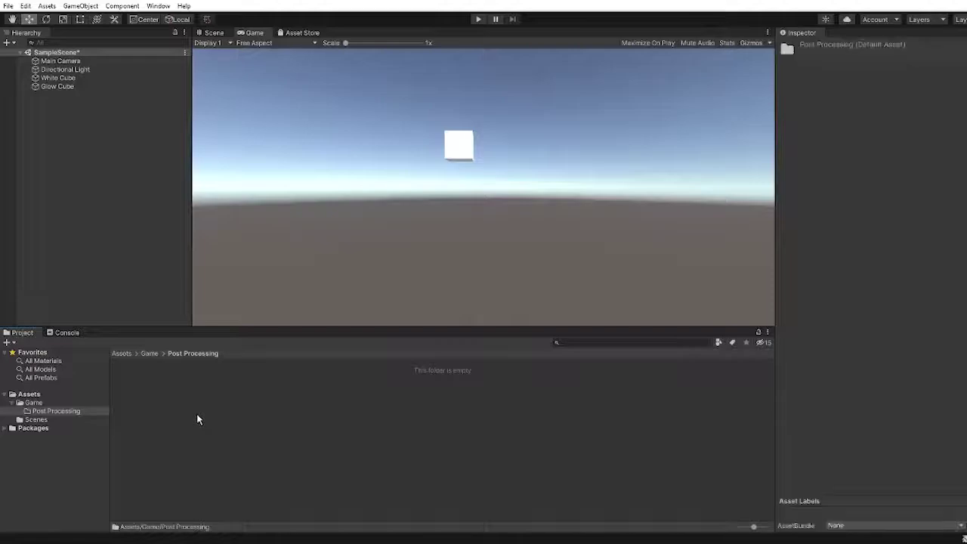
pyautogui.rightClick(197, 413)
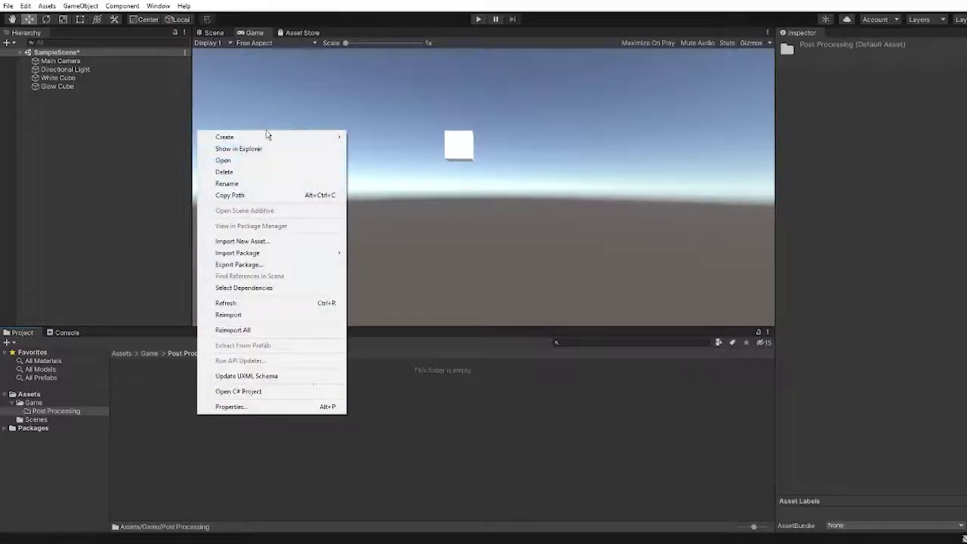
pyautogui.moveTo(273, 136)
pyautogui.moveTo(453, 289)
pyautogui.moveTo(526, 294)
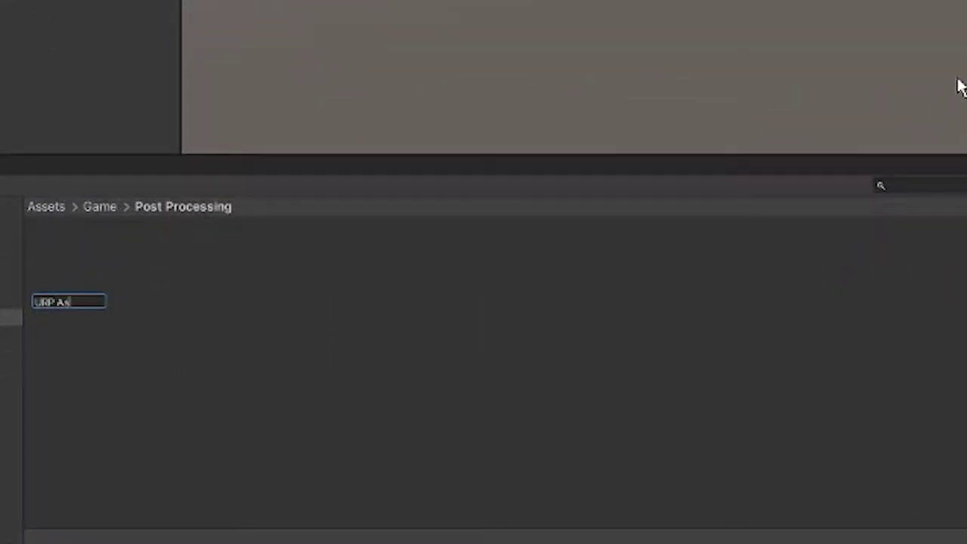
pyautogui.press('Return')
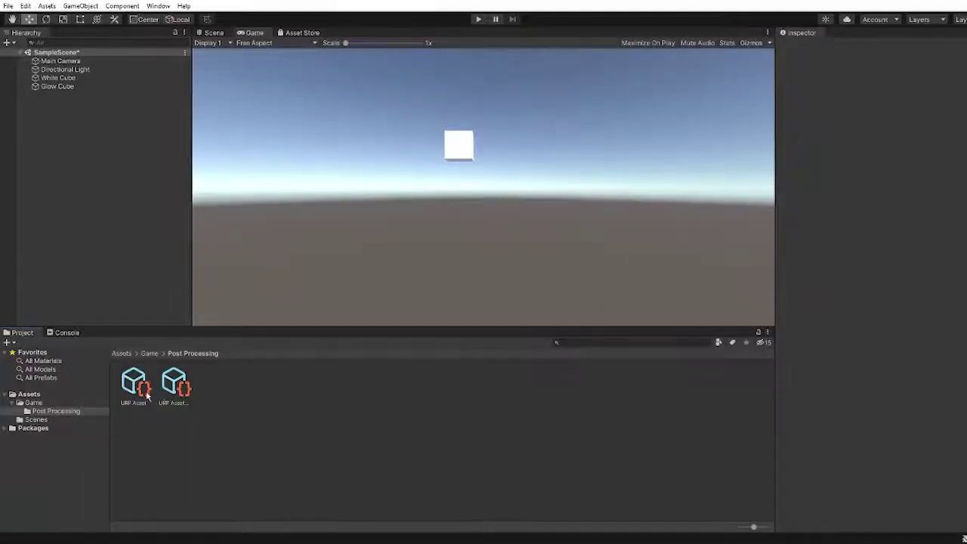
# - Create a Universal Render Pipeline forward renderer asset named Forward Renderer in the Post Processing folder
pyautogui.rightClick(273, 399)
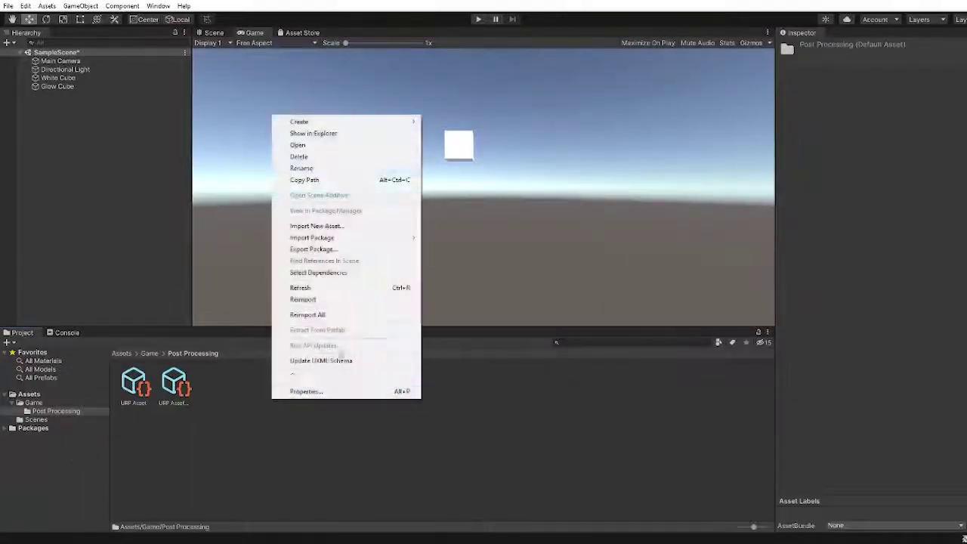
pyautogui.moveTo(302, 122)
pyautogui.moveTo(474, 290)
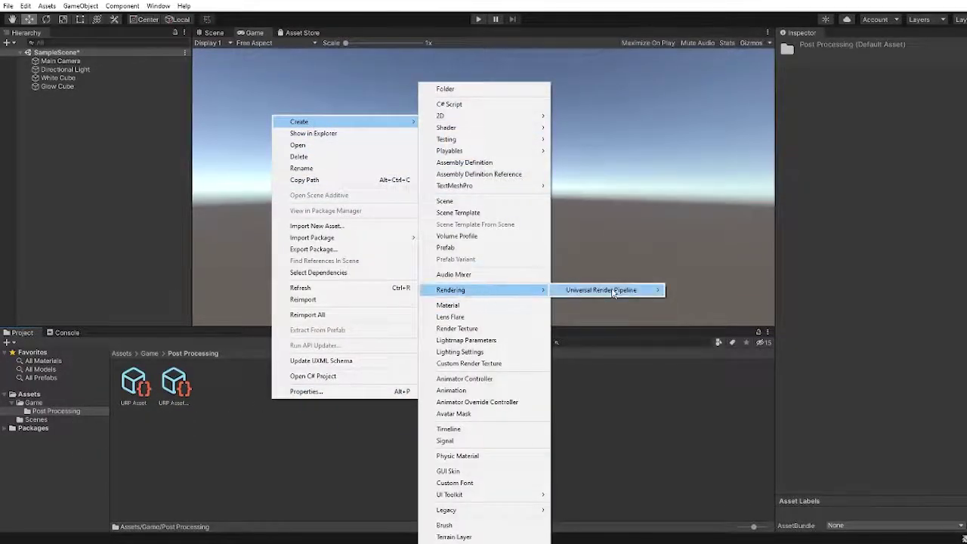
pyautogui.moveTo(610, 290)
pyautogui.click(723, 307)
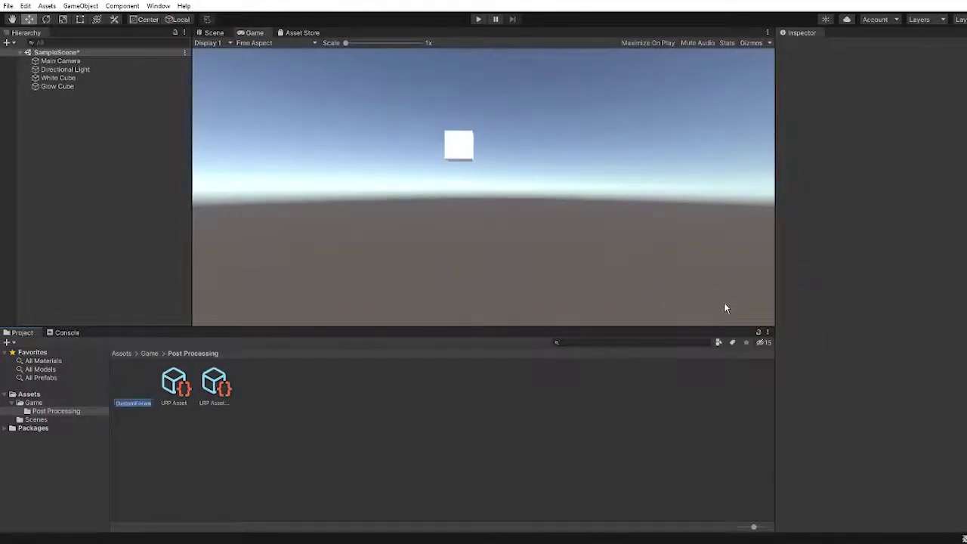
pyautogui.write('Glond')
pyautogui.press('\\')
pyautogui.press('BackSpace')
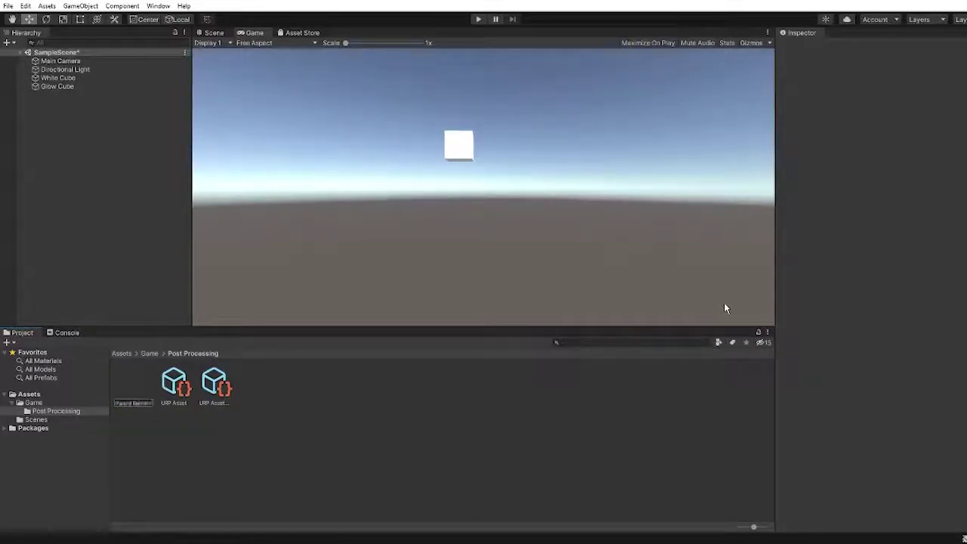
pyautogui.press('Return')
# - Assign URP Asset as the render pipeline in the Graphics project settings and close the settings
pyautogui.click(25, 5)
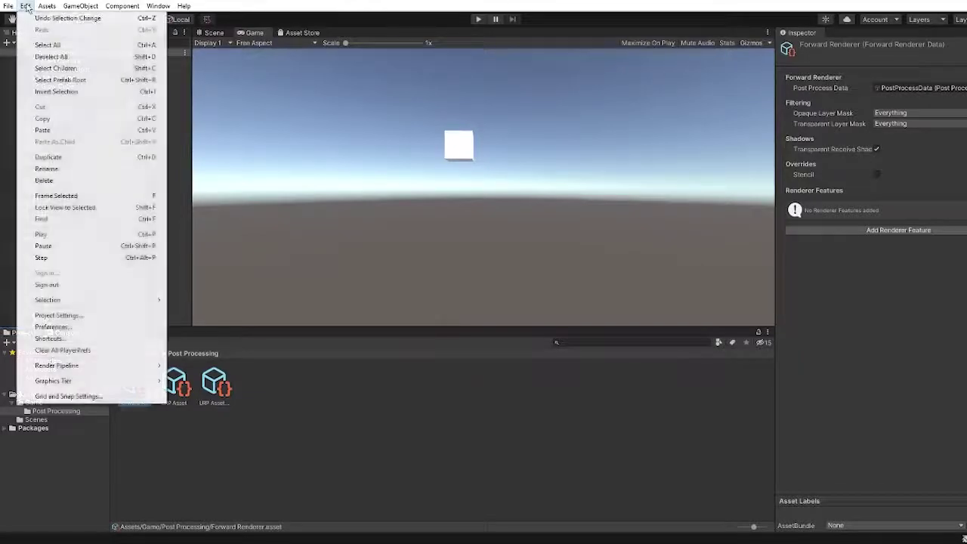
pyautogui.click(68, 313)
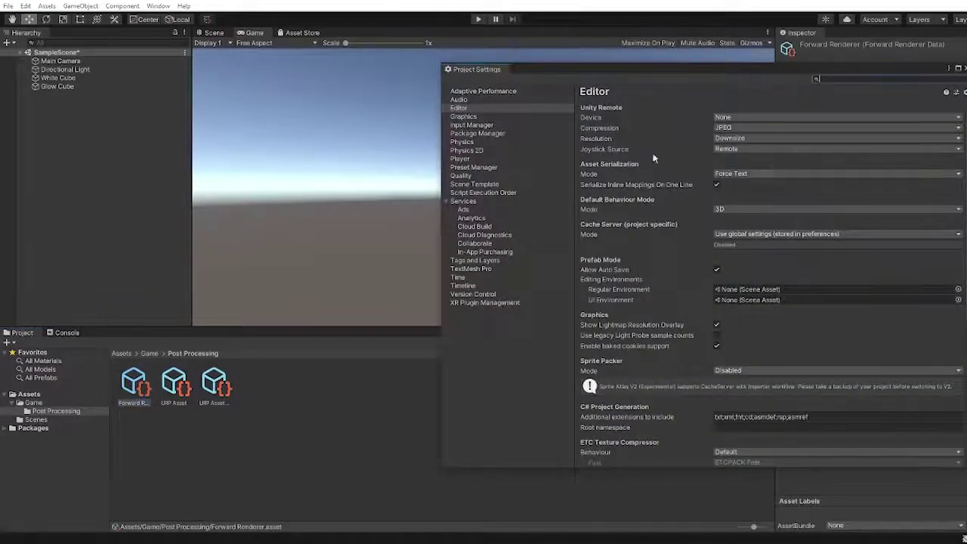
pyautogui.click(463, 116)
pyautogui.moveTo(174, 386); pyautogui.dragTo(682, 117)
pyautogui.click(963, 68)
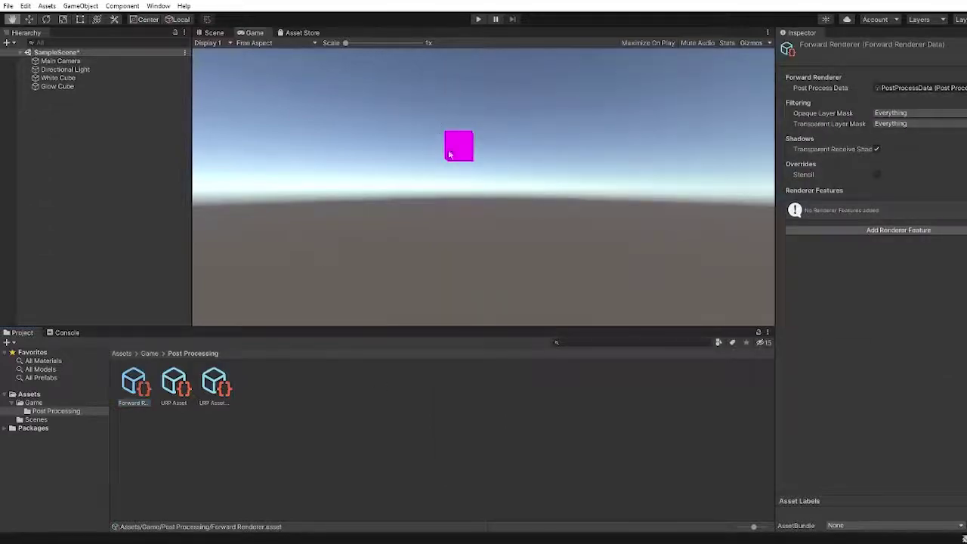
# - Check White Cube in the Scene view and upgrade all project materials to UniversalRP materials
pyautogui.click(213, 33)
pyautogui.moveTo(446, 185); pyautogui.dragTo(510, 157, button='right')
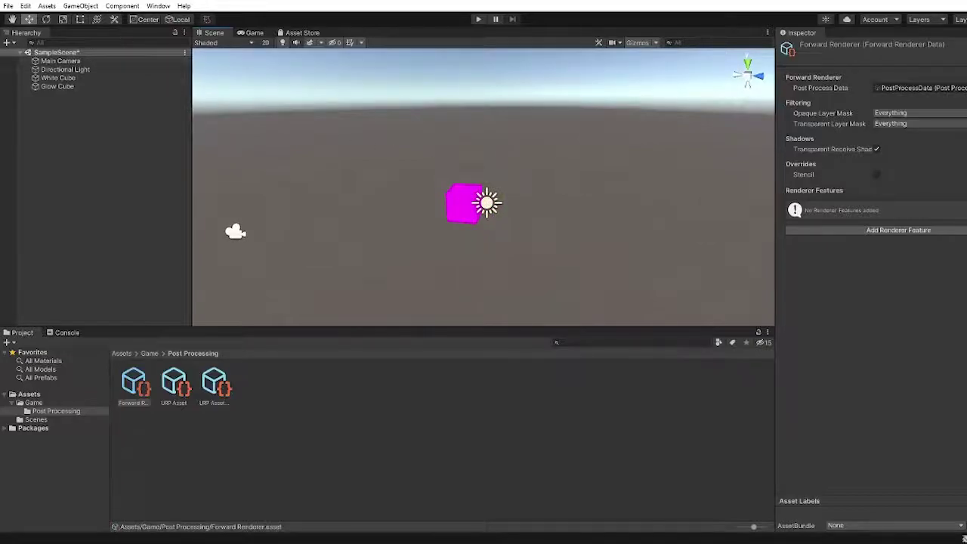
pyautogui.click(84, 70)
pyautogui.click(84, 77)
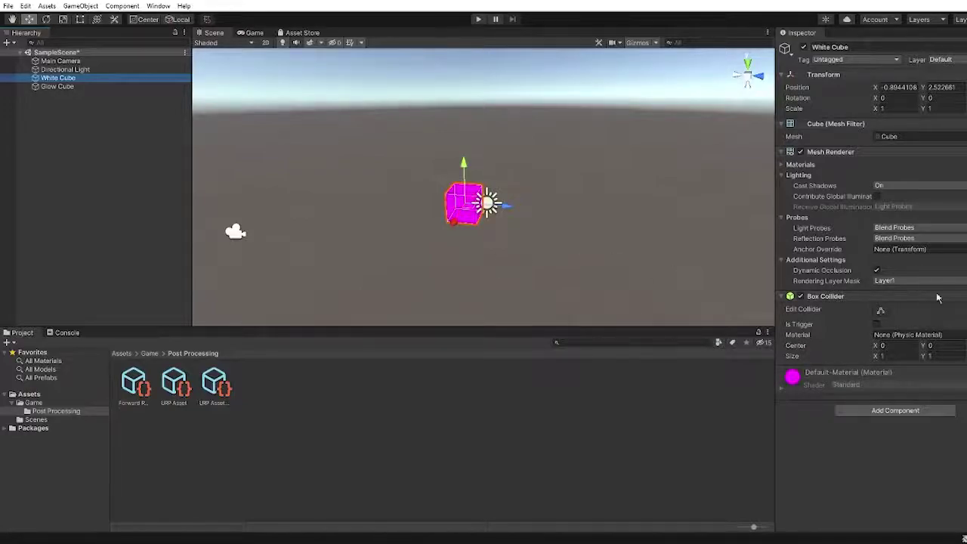
pyautogui.click(59, 227)
pyautogui.click(26, 6)
pyautogui.moveTo(98, 366)
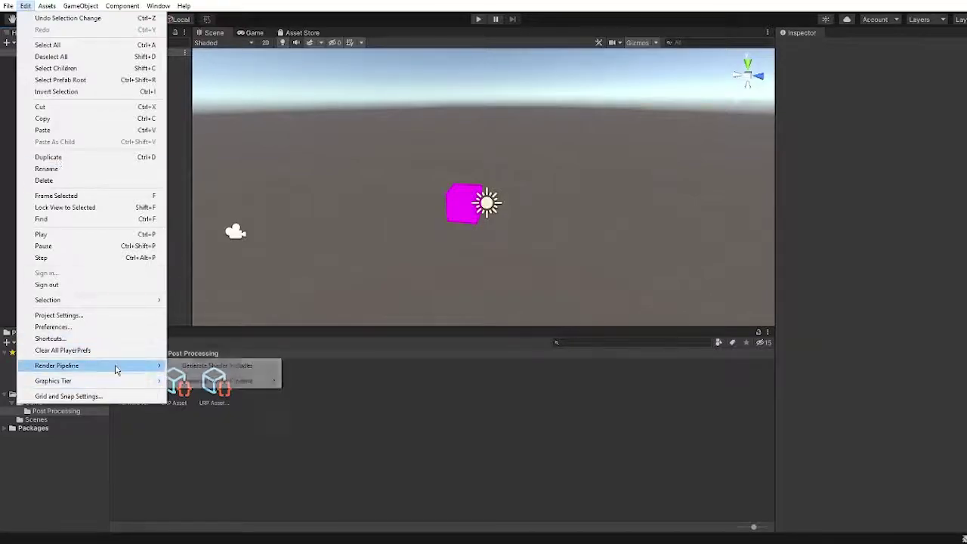
pyautogui.moveTo(226, 381)
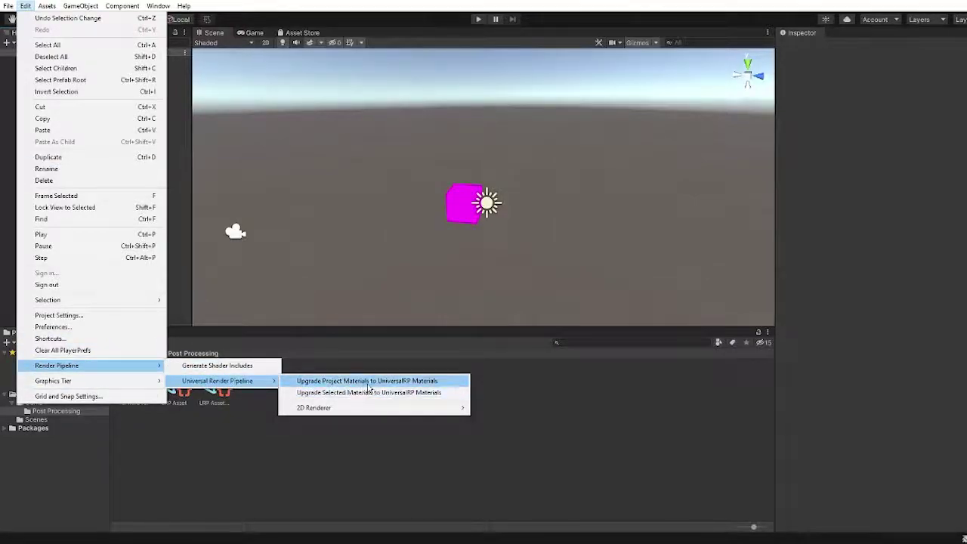
pyautogui.click(369, 383)
pyautogui.click(539, 291)
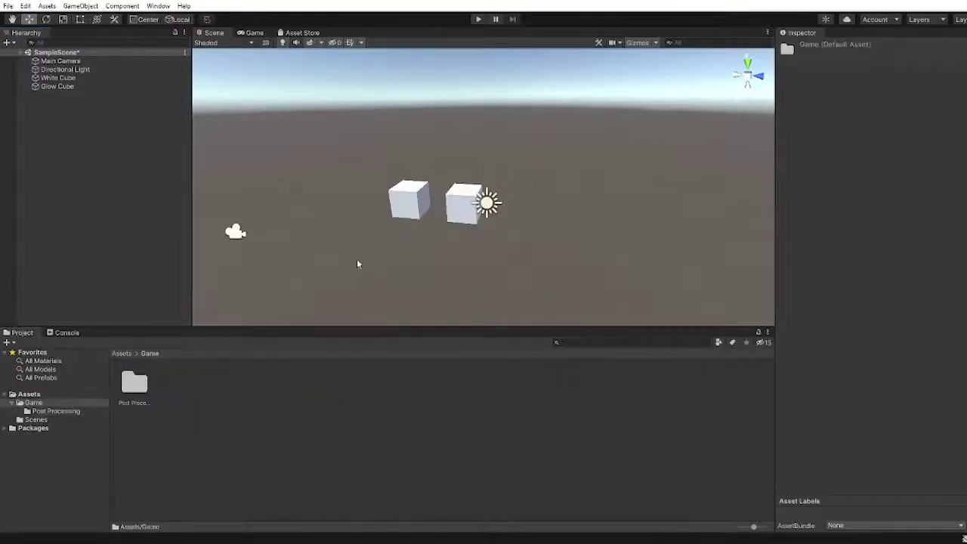
# - Add a Global Volume object to the scene and name it Post Processing
pyautogui.moveTo(361, 160); pyautogui.dragTo(264, 193, button='right')
pyautogui.doubleClick(133, 383)
pyautogui.rightClick(257, 442)
pyautogui.rightClick(119, 174)
pyautogui.rightClick(118, 174)
pyautogui.moveTo(164, 360)
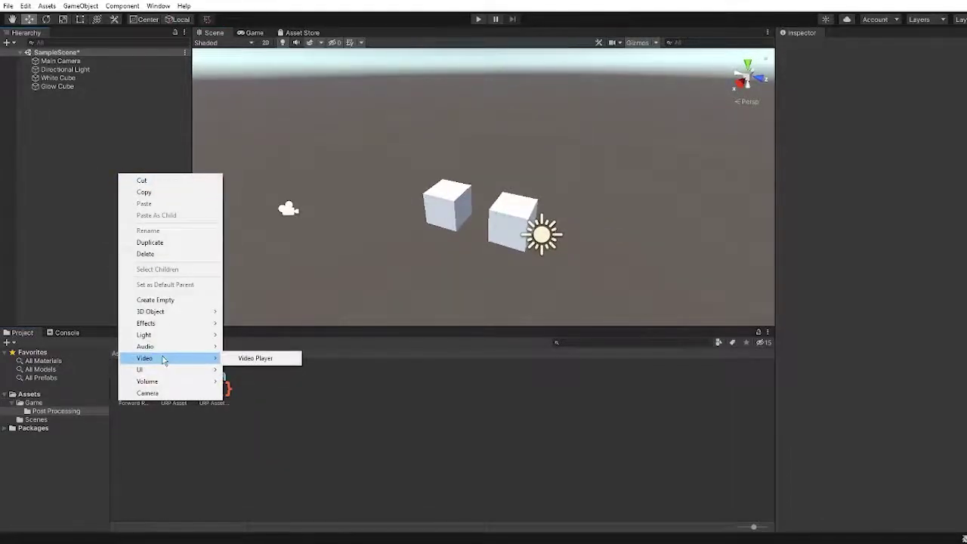
pyautogui.moveTo(173, 381)
pyautogui.click(249, 380)
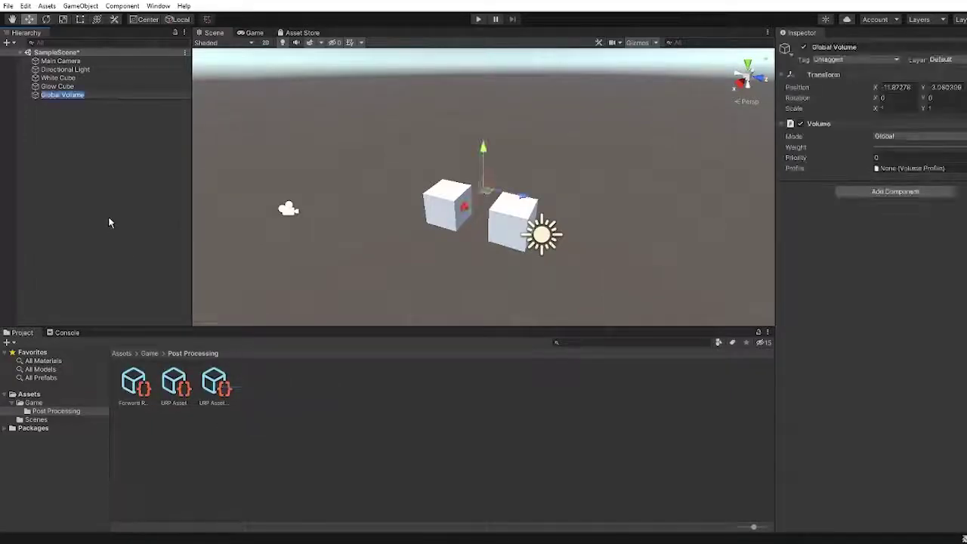
pyautogui.write('Post Processing')
pyautogui.press('Return')
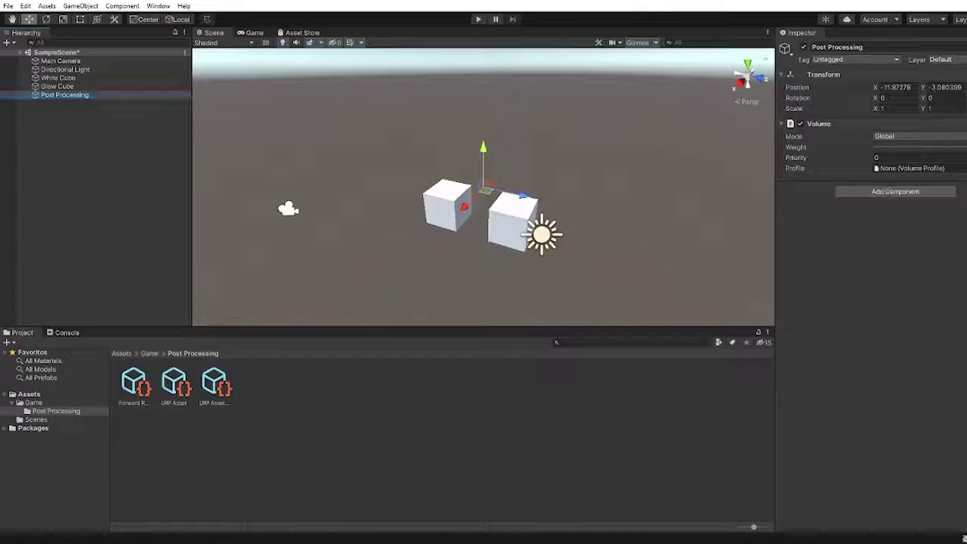
# - Give the Post Processing volume a new profile and add a Bloom override with all its properties enabled
pyautogui.click(964, 167)
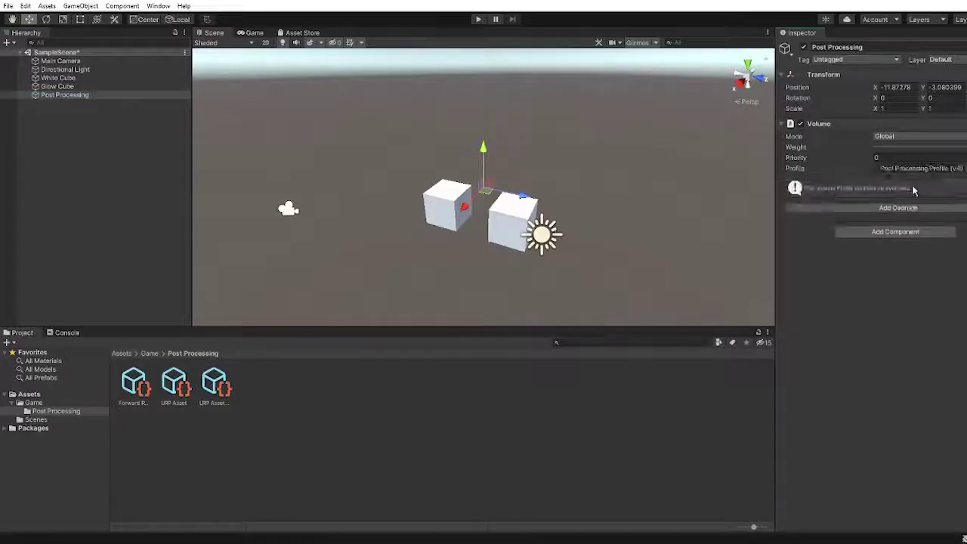
pyautogui.click(875, 211)
pyautogui.write('Bloom')
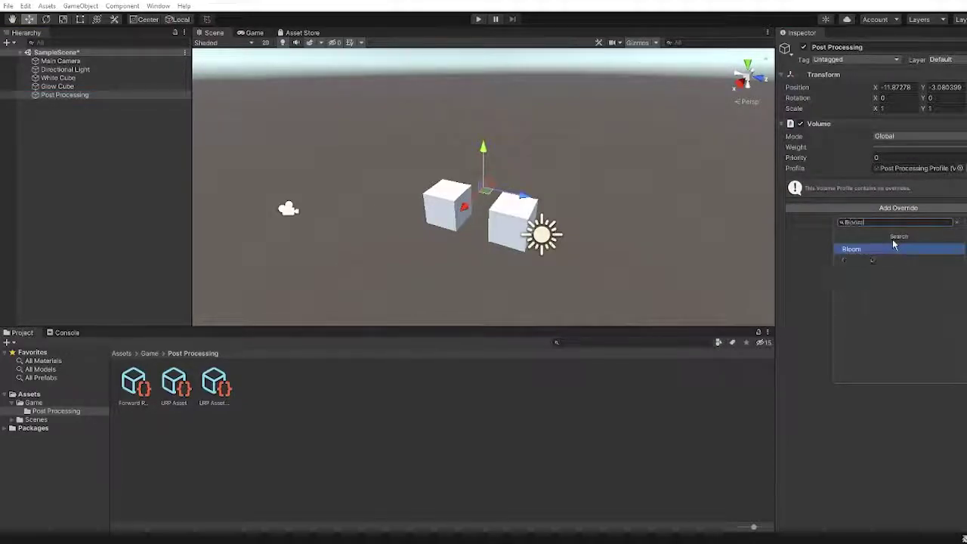
pyautogui.click(893, 247)
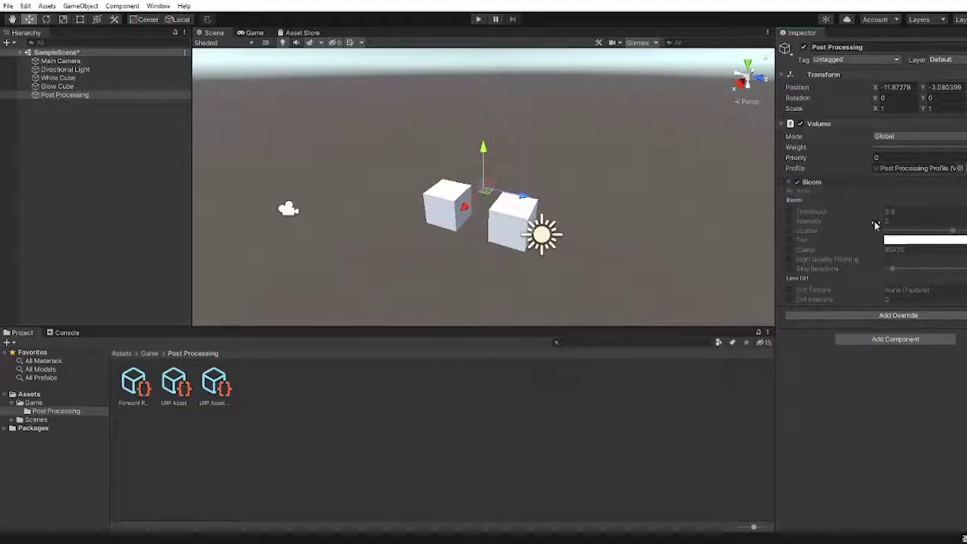
pyautogui.click(790, 190)
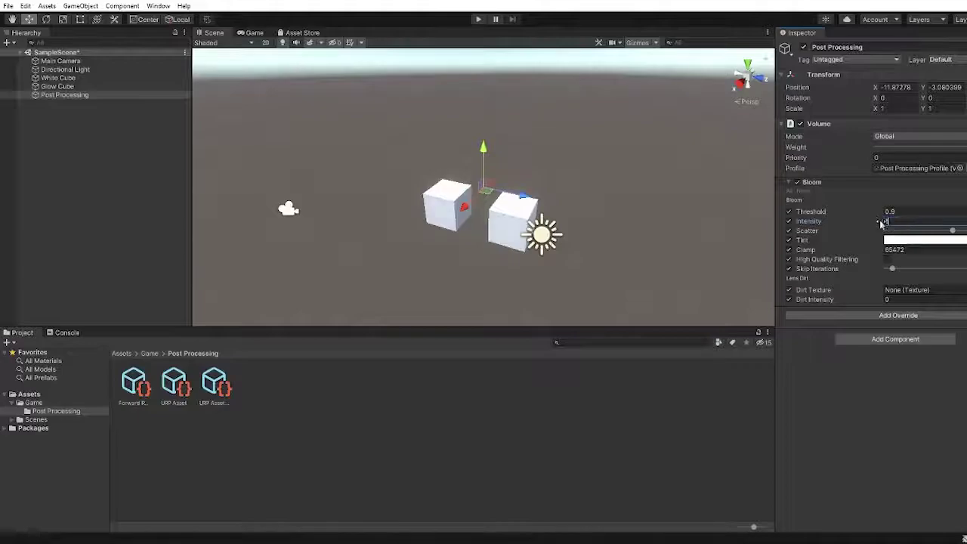
# - Enable post processing in the Main Camera's rendering settings
pyautogui.click(60, 61)
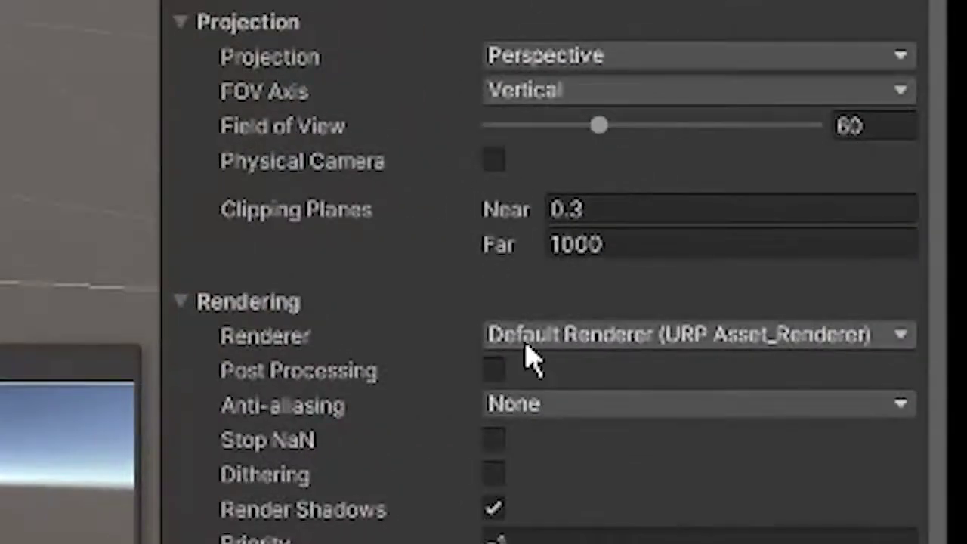
pyautogui.click(492, 369)
# - Test the Post Processing volume's Bloom intensity at 2.86, compare the Scene and Game views, and reduce it to 0.1
pyautogui.click(65, 95)
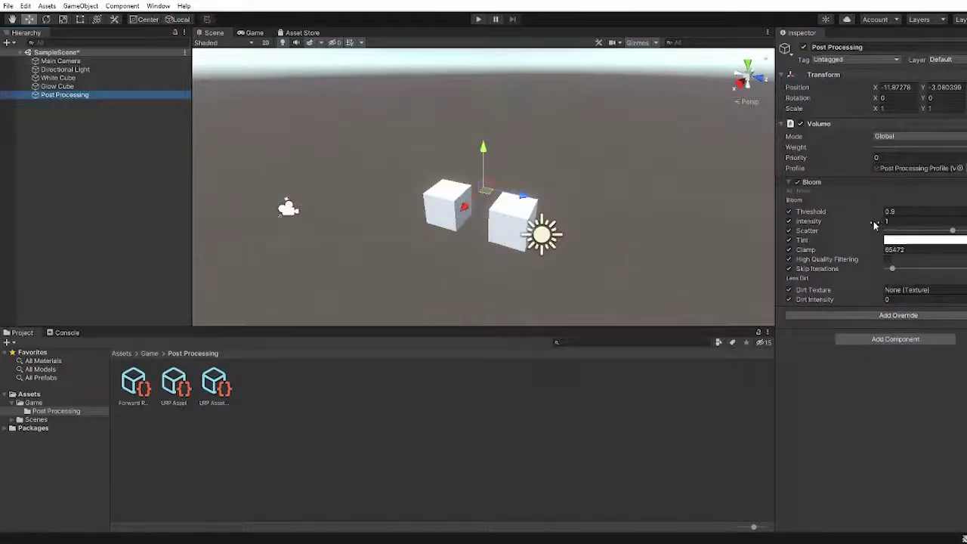
pyautogui.moveTo(873, 224); pyautogui.dragTo(928, 226)
pyautogui.moveTo(453, 207); pyautogui.dragTo(464, 225, button='right')
pyautogui.press('w')
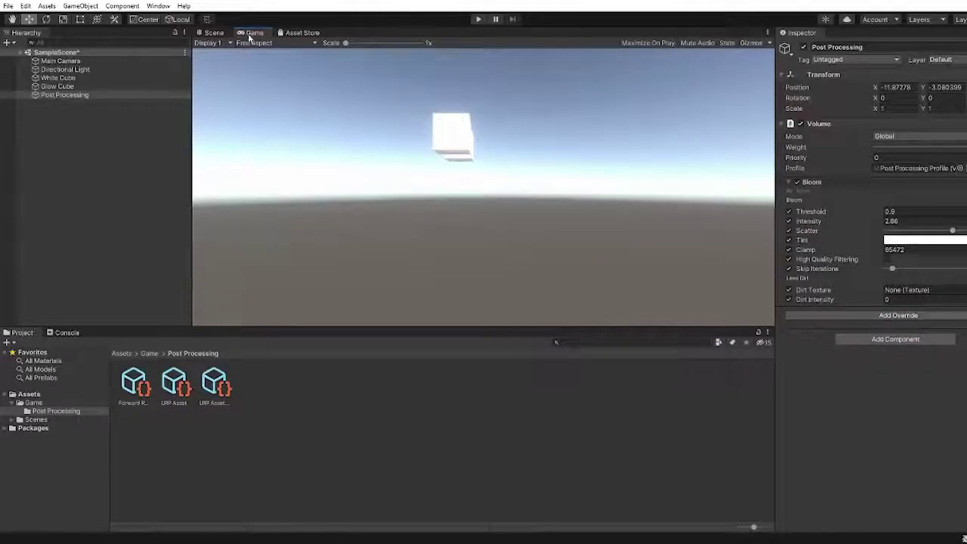
pyautogui.click(215, 34)
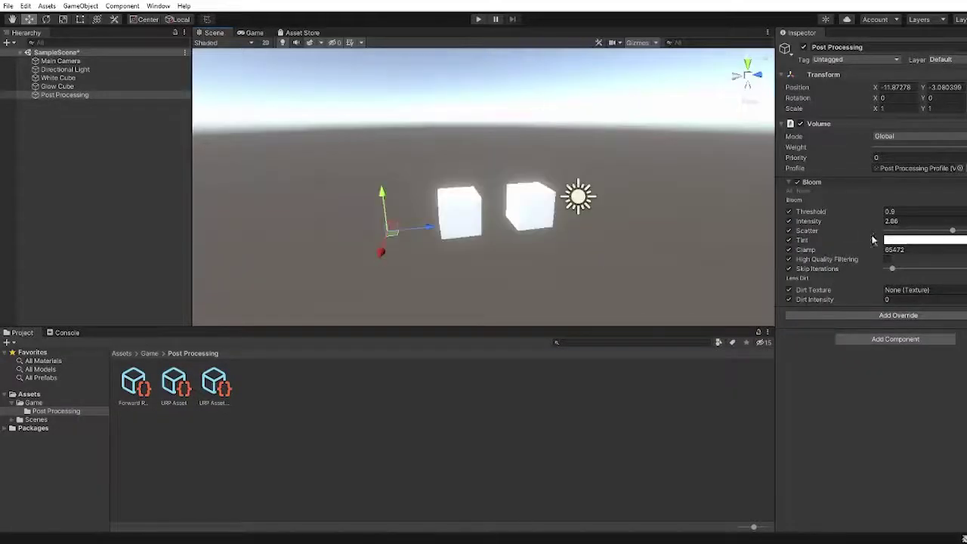
pyautogui.write('0.1')
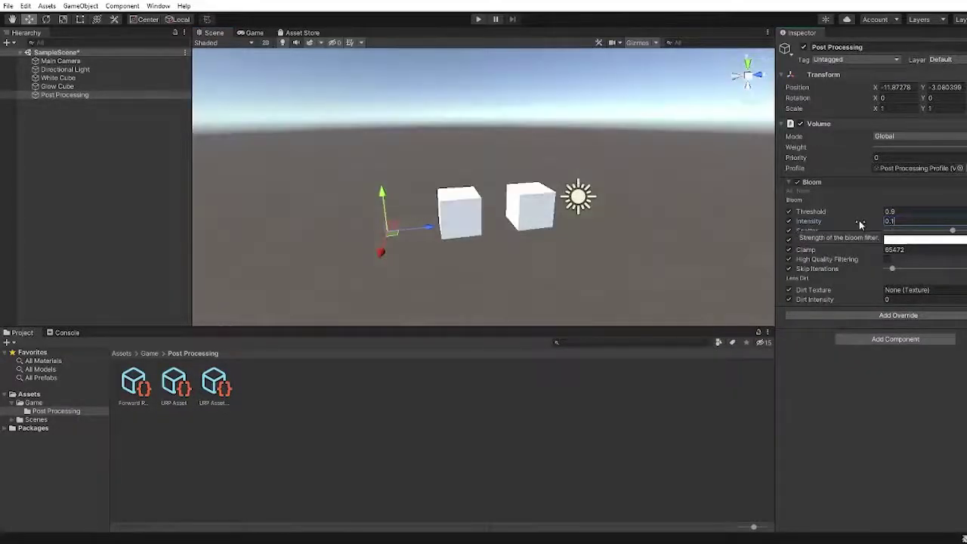
pyautogui.press('Return')
pyautogui.keyDown('alt'); pyautogui.moveTo(567, 241); pyautogui.dragTo(472, 252); pyautogui.keyUp('alt')
# - Create a new material named GlowMaterial in the Game assets folder
pyautogui.click(148, 353)
pyautogui.rightClick(311, 466)
pyautogui.moveTo(339, 189)
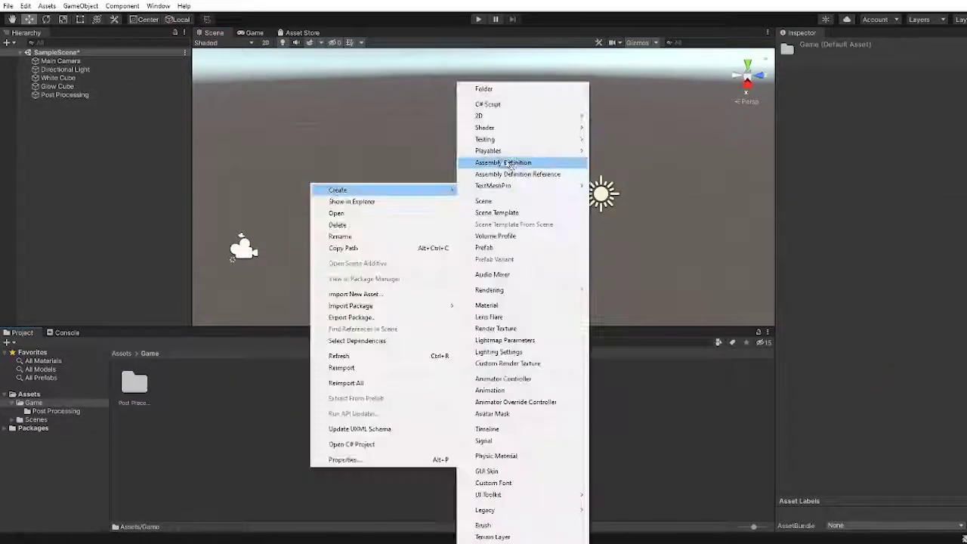
pyautogui.click(518, 305)
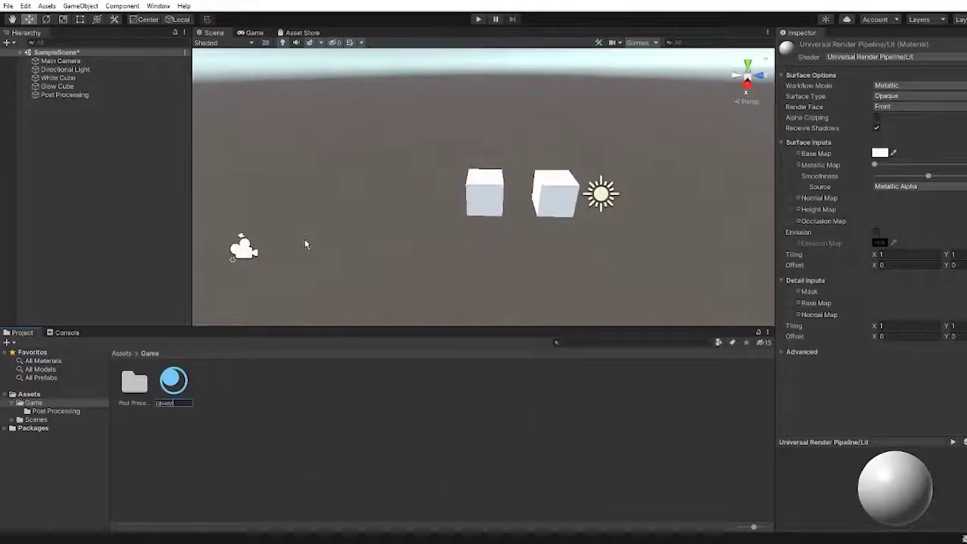
pyautogui.write('GlowMaterial')
pyautogui.press('Return')
# - Set GlowMaterial's Base Map color to a golden yellow and apply the material to Glow Cube
pyautogui.keyDown('alt'); pyautogui.moveTo(521, 152); pyautogui.dragTo(493, 149); pyautogui.keyUp('alt')
pyautogui.click(880, 154)
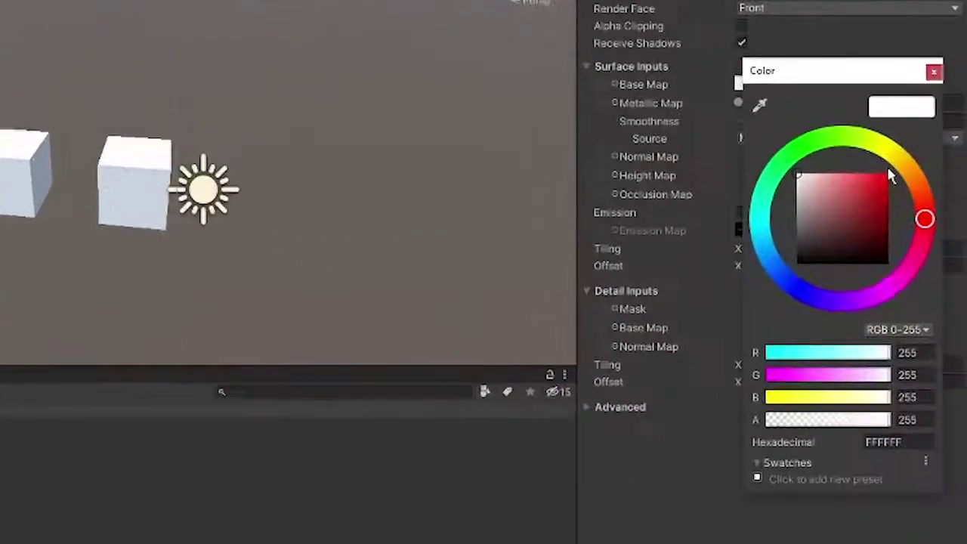
pyautogui.click(908, 166)
pyautogui.moveTo(852, 190); pyautogui.dragTo(867, 180)
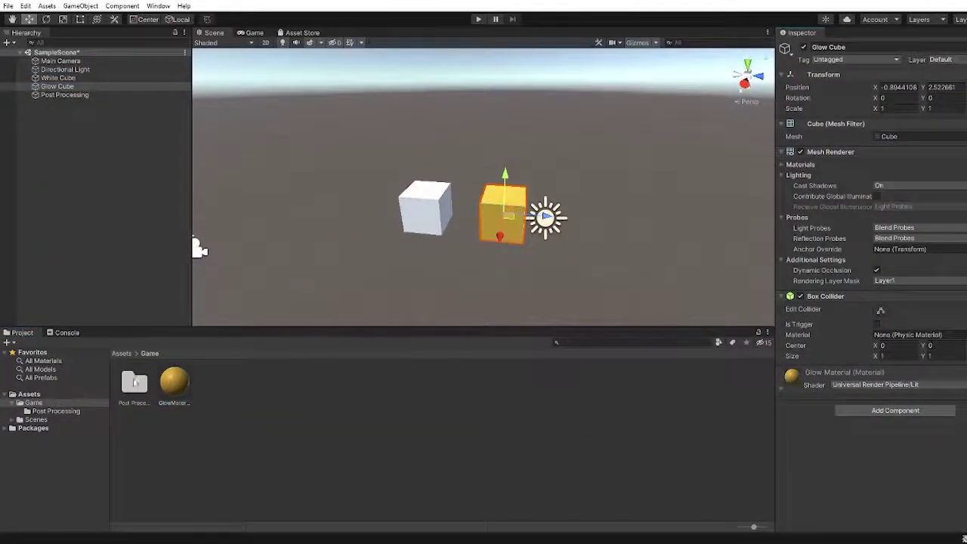
# - Enable Emission on GlowMaterial and give it a bright yellow HDR emission color with raised intensity
pyautogui.click(174, 381)
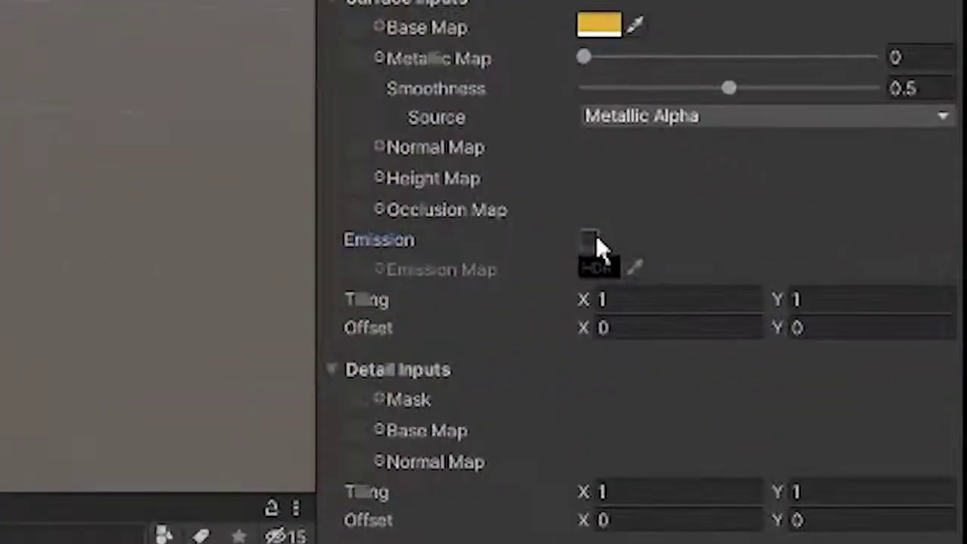
pyautogui.click(877, 232)
pyautogui.click(877, 232)
pyautogui.moveTo(904, 222); pyautogui.dragTo(922, 234)
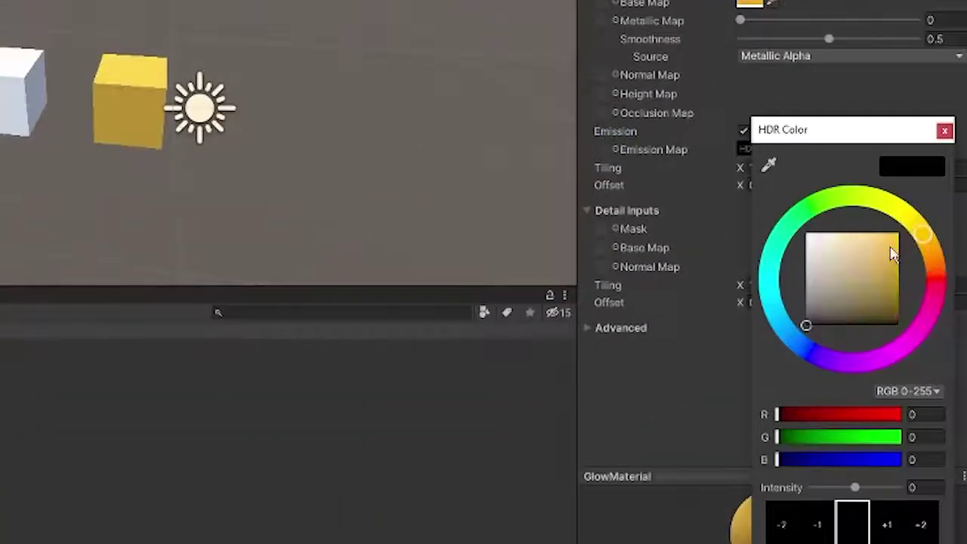
pyautogui.click(897, 233)
pyautogui.click(875, 487)
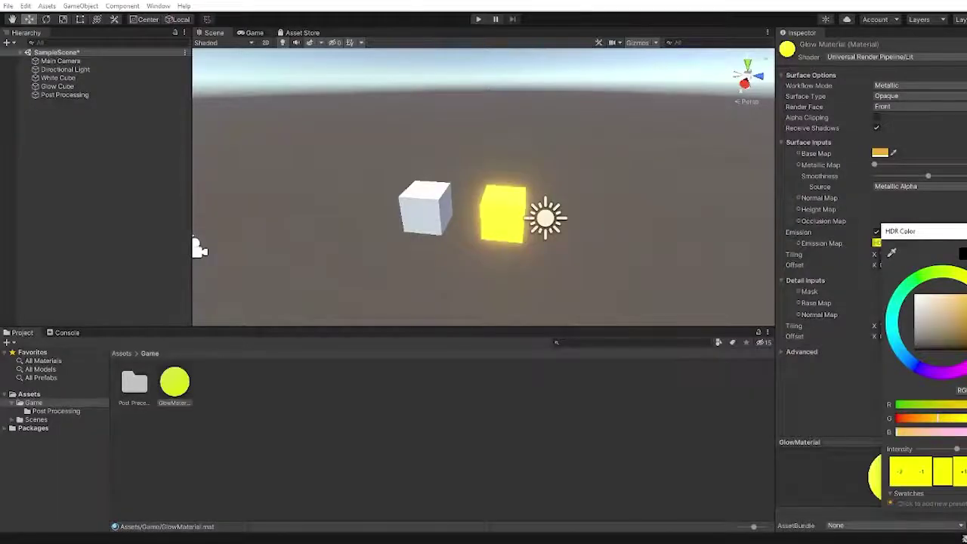
# - Examine Glow Cube's bloom in the Game view and from different angles in the Scene view
pyautogui.click(198, 247)
pyautogui.click(249, 32)
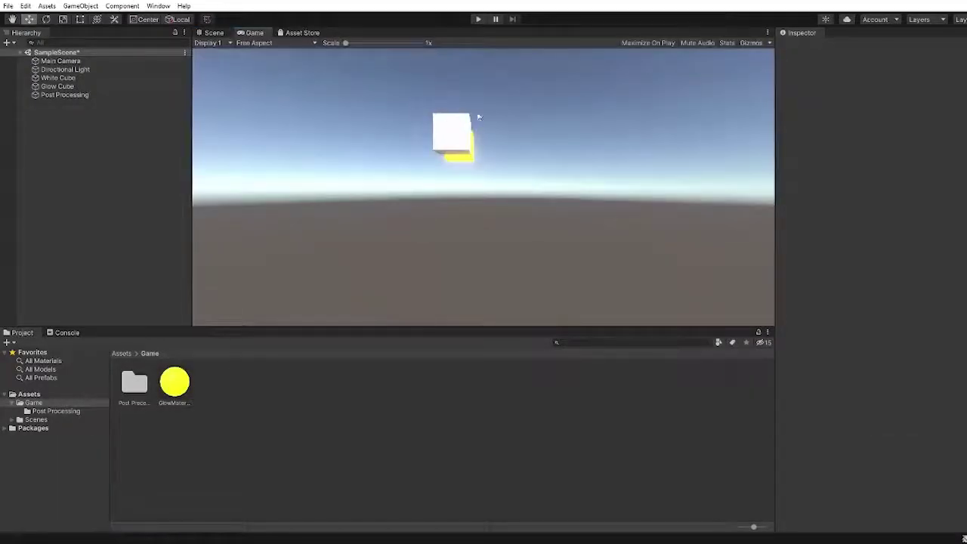
pyautogui.click(210, 32)
pyautogui.keyDown('alt'); pyautogui.moveTo(518, 158); pyautogui.dragTo(533, 209); pyautogui.keyUp('alt')
pyautogui.keyDown('alt'); pyautogui.moveTo(430, 218); pyautogui.dragTo(521, 212); pyautogui.keyUp('alt')
# - Add a Particle System effect to the scene and name it Particle
pyautogui.rightClick(102, 215)
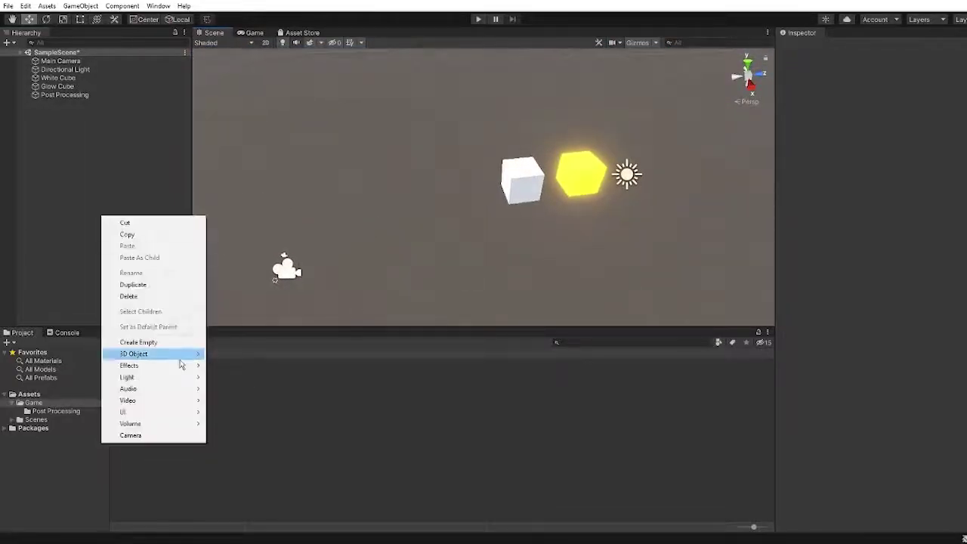
pyautogui.moveTo(159, 373)
pyautogui.click(234, 368)
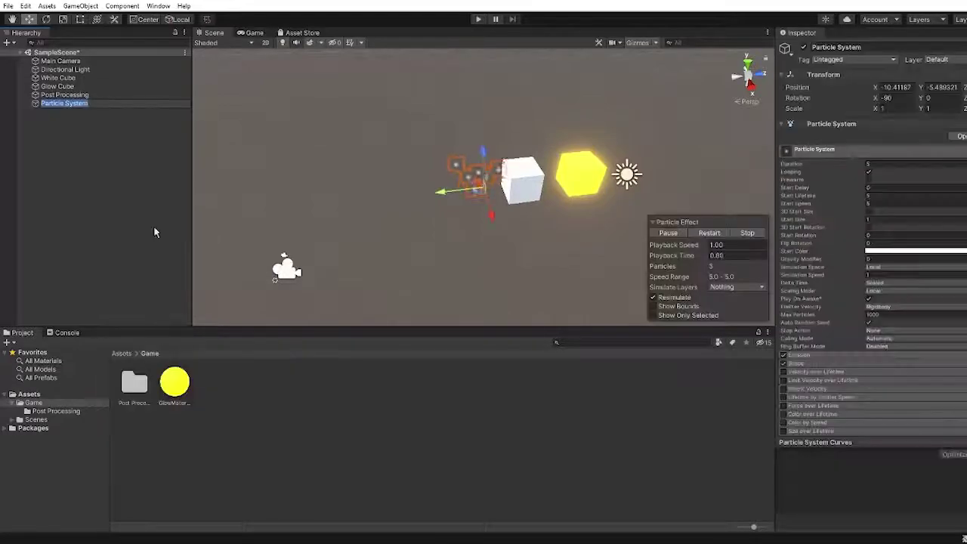
pyautogui.write('Particle')
pyautogui.press('Return')
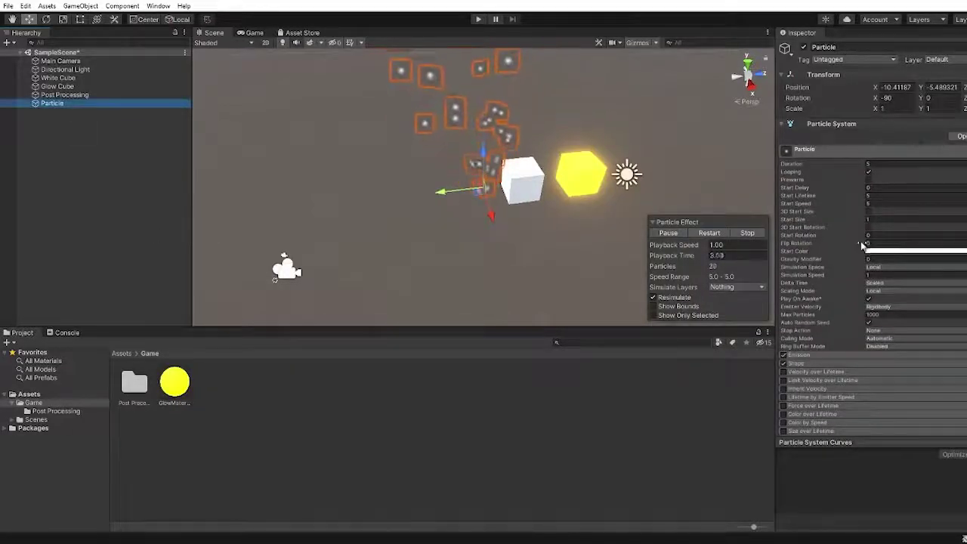
# - Apply GlowMaterial to the Particle object's particle system and inspect the emitted particles in the Scene view
pyautogui.scroll(-5, 802, 326)
pyautogui.moveTo(174, 382); pyautogui.dragTo(855, 364)
pyautogui.click(846, 365)
pyautogui.moveTo(175, 382); pyautogui.dragTo(884, 296)
pyautogui.click(813, 273)
pyautogui.scroll(5, 867, 283)
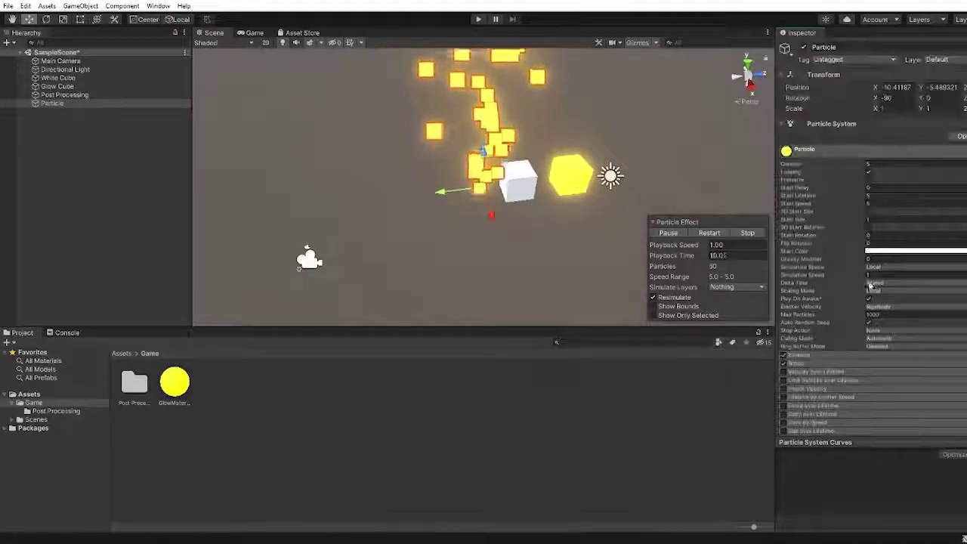
pyautogui.scroll(-5, 828, 369)
pyautogui.scroll(3, 560, 133)
pyautogui.click(559, 133)
pyautogui.keyDown('alt'); pyautogui.moveTo(560, 135); pyautogui.dragTo(459, 130); pyautogui.keyUp('alt')
pyautogui.moveTo(459, 130); pyautogui.dragTo(435, 132, button='middle')
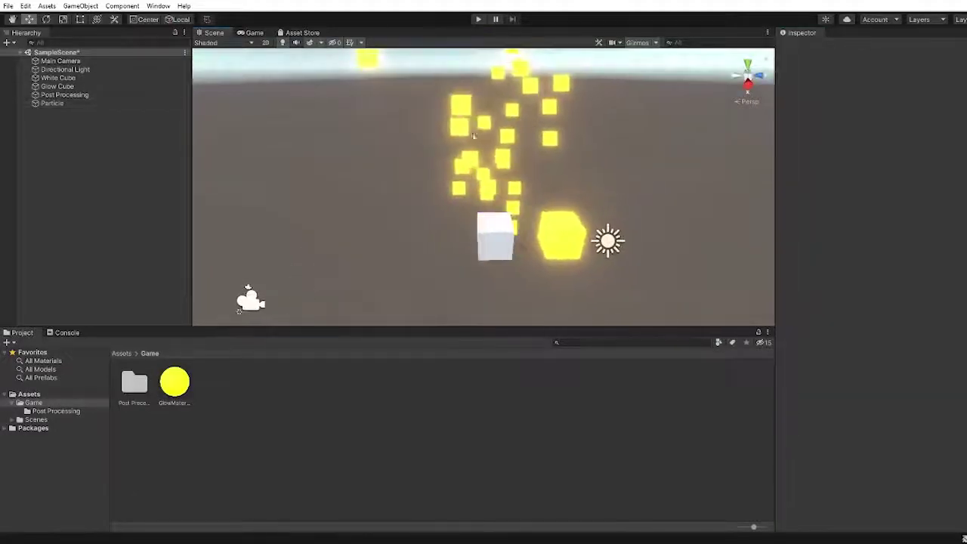
# - Delete the Particle object from the scene and view the two cubes
pyautogui.click(52, 103)
pyautogui.press('Delete')
pyautogui.moveTo(470, 191); pyautogui.dragTo(439, 224, button='right')
pyautogui.press('s')
pyautogui.moveTo(438, 223)
pyautogui.keyDown('alt'); pyautogui.mouseDown()
pyautogui.moveTo(561, 209)
pyautogui.moveTo(561, 228)
pyautogui.moveTo(443, 238)
pyautogui.mouseUp(); pyautogui.keyUp('alt')
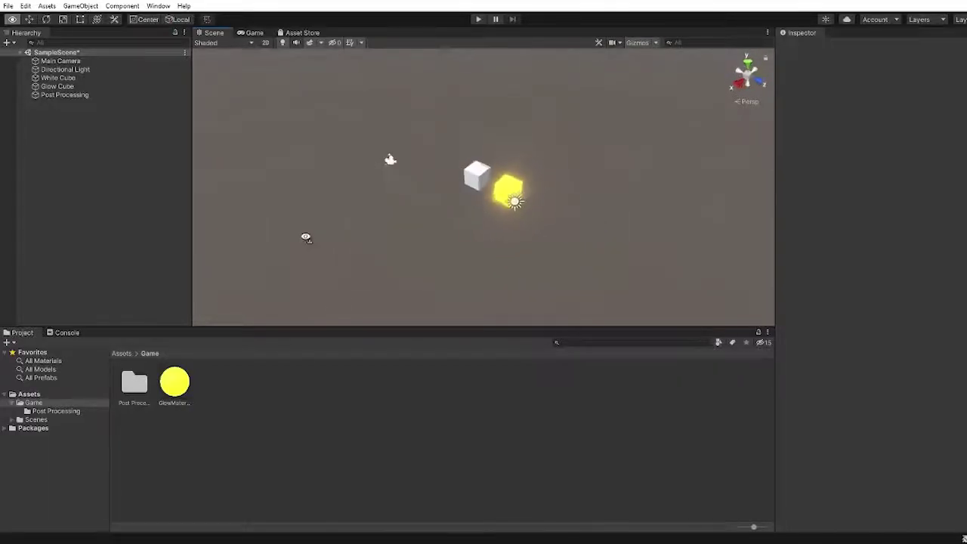